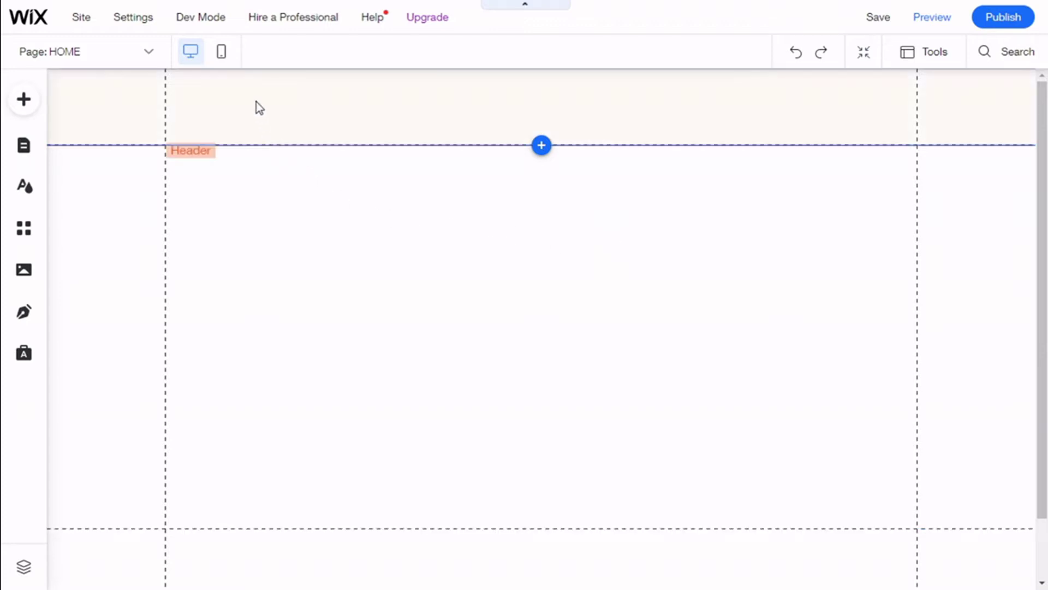
Switch the HOME page editor from desktop to the mobile layout.
click(221, 62)
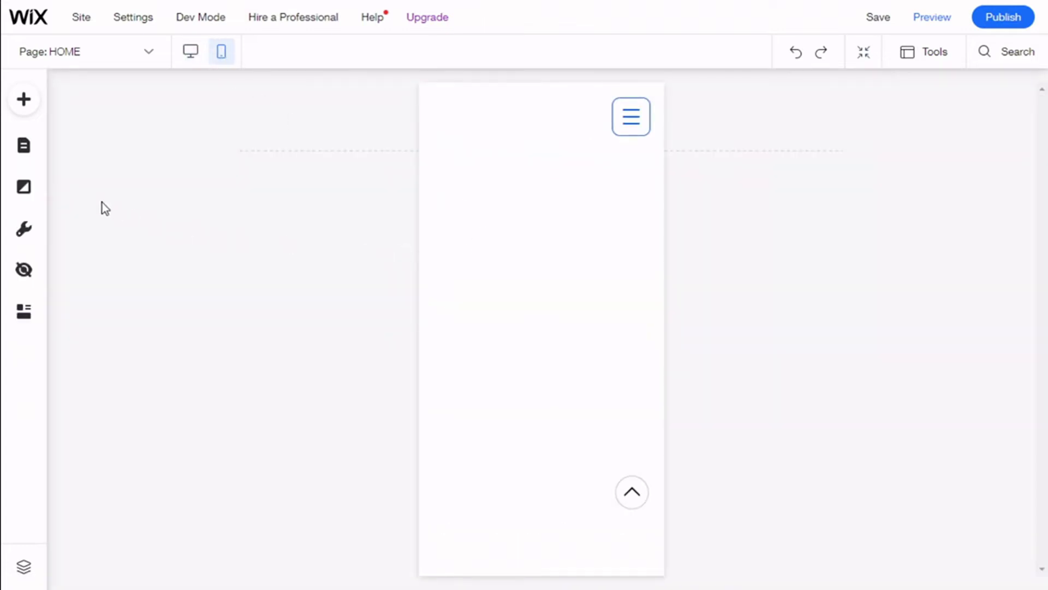
Open the Mobile Background panel from the left toolbar.
click(31, 188)
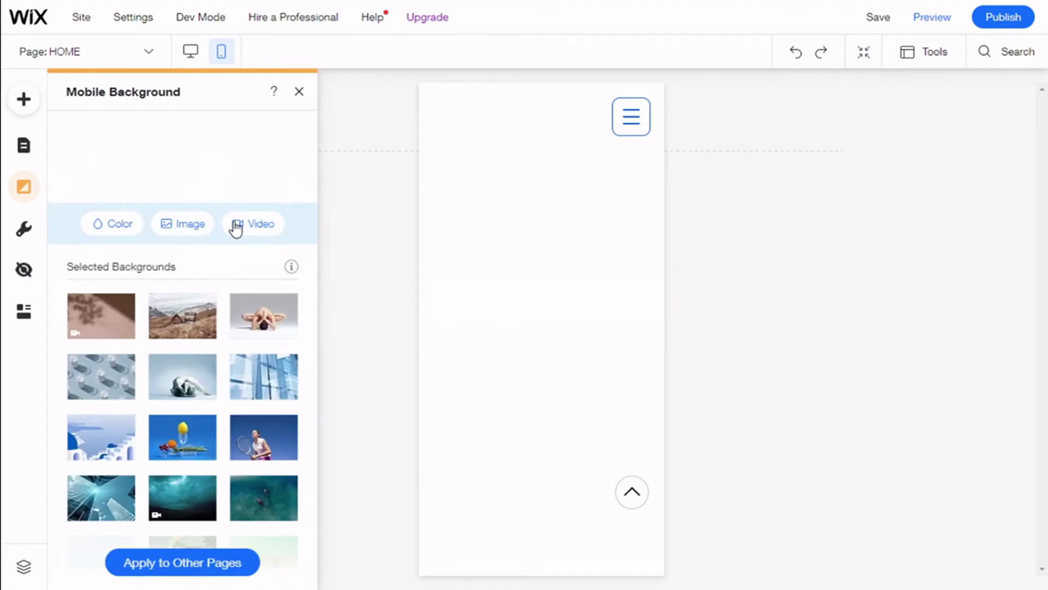
Fill the mobile page background with the light blue #C8E0FE theme swatch.
click(116, 226)
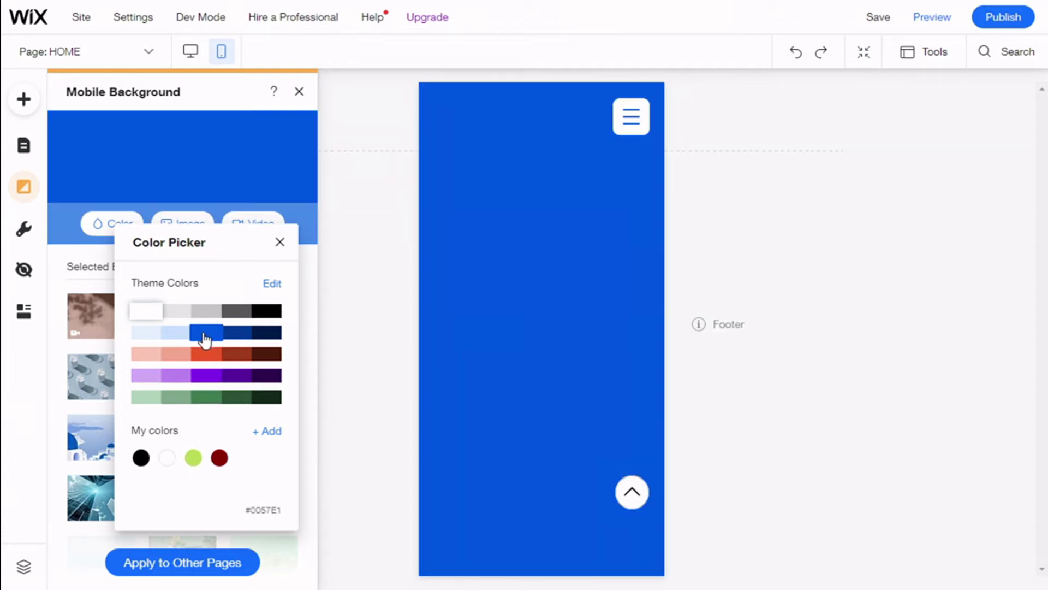
click(186, 333)
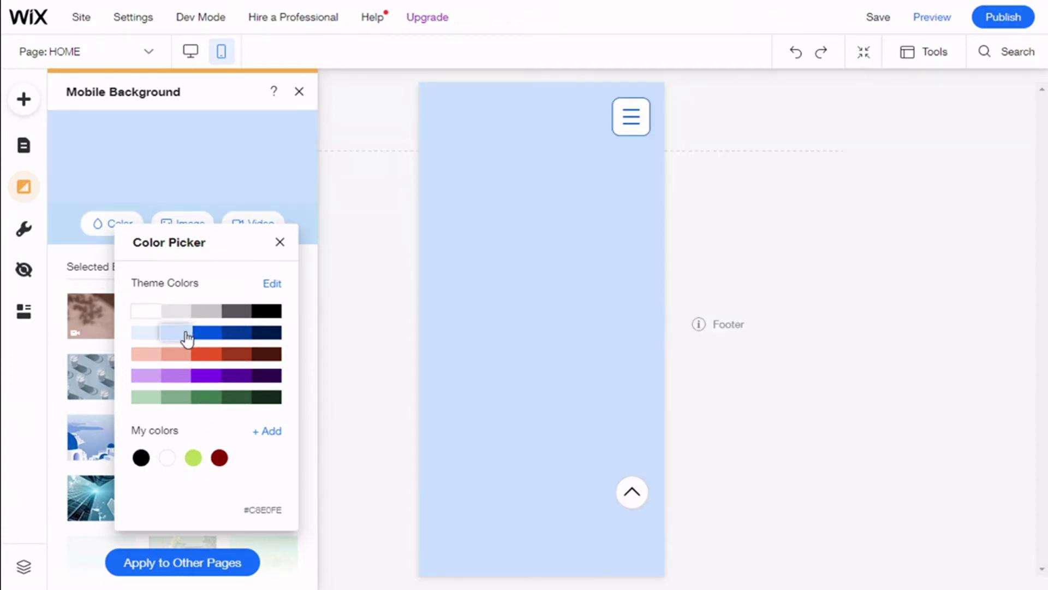
click(280, 242)
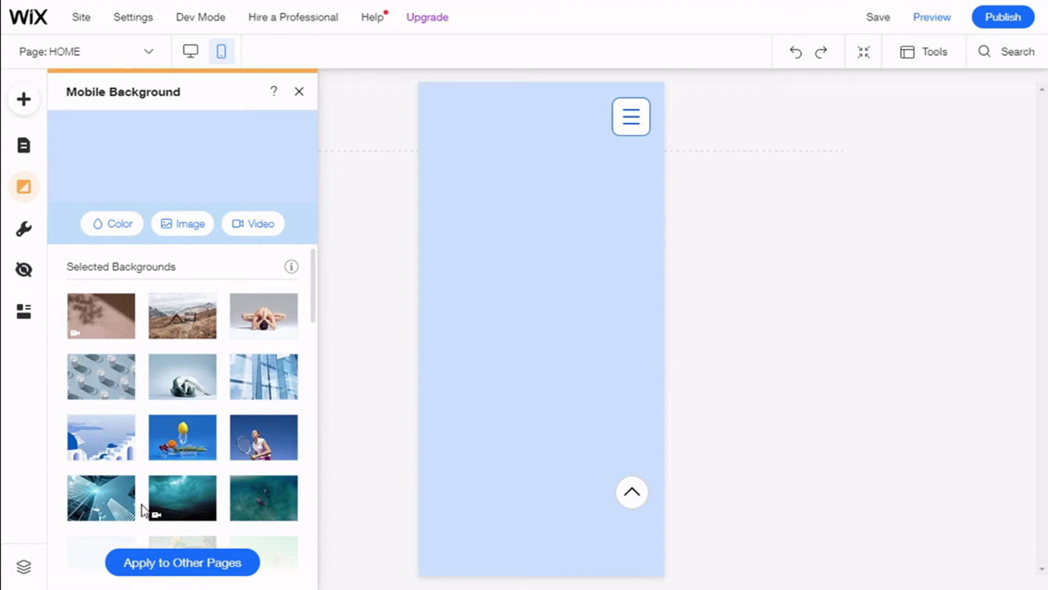
scroll(255, 385, down, 5)
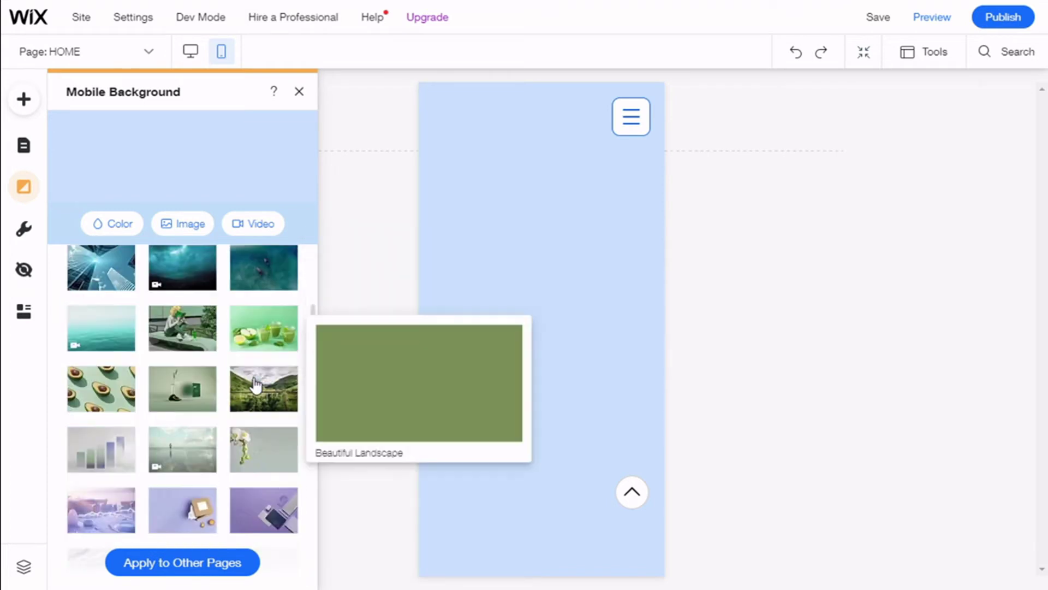
scroll(255, 385, up, 5)
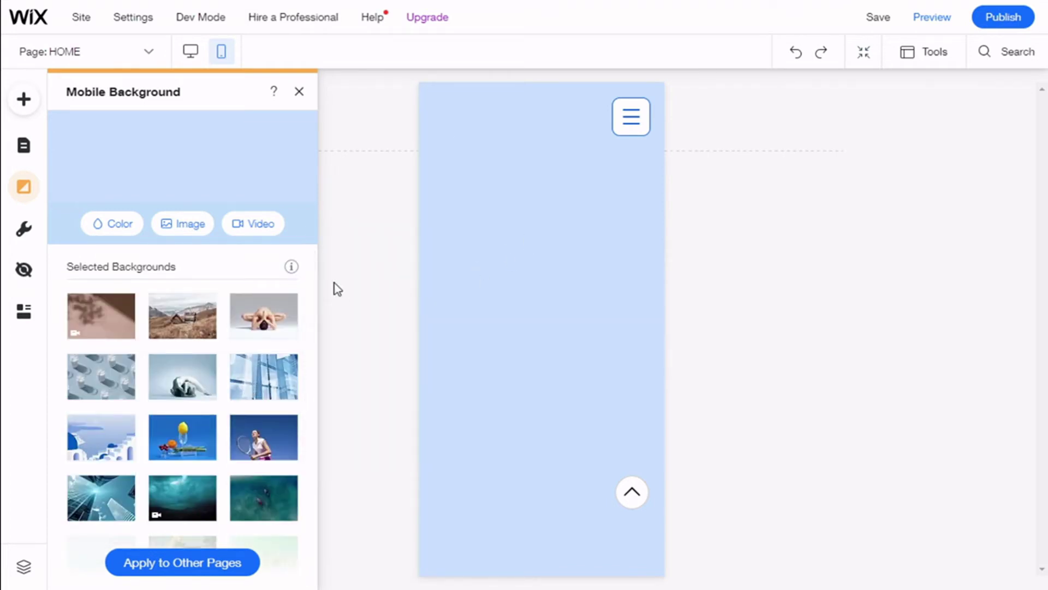
Apply the Abstract Linear Background image from Media from Wix as the mobile background.
click(178, 234)
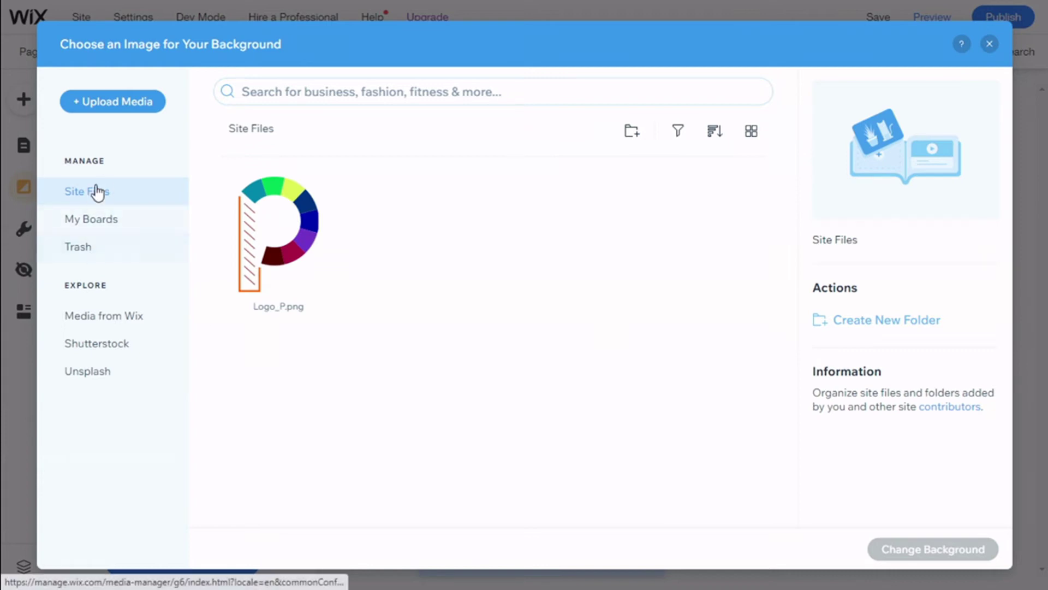
click(117, 319)
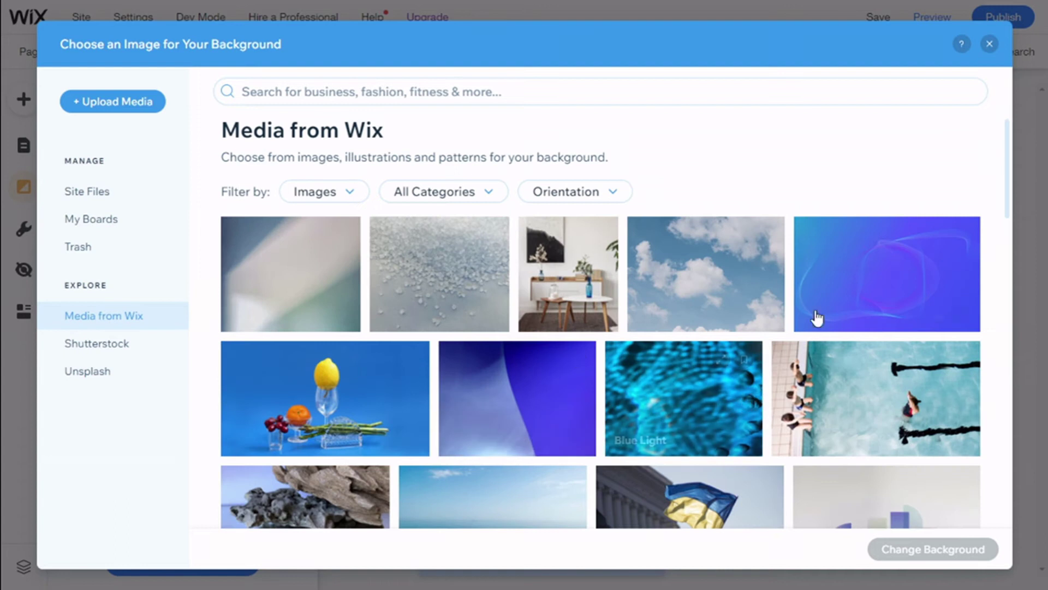
click(841, 282)
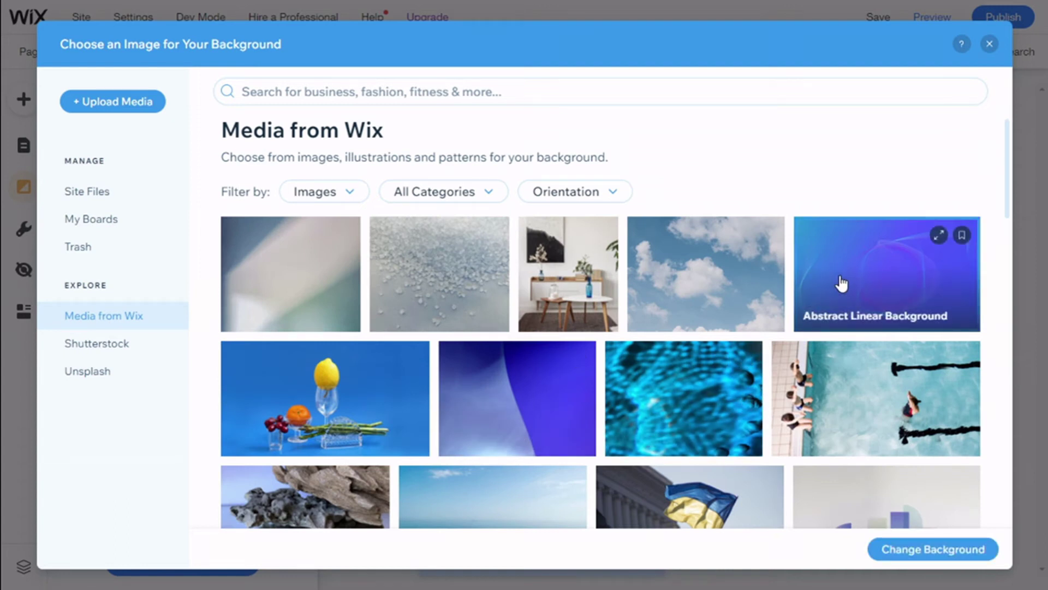
click(938, 550)
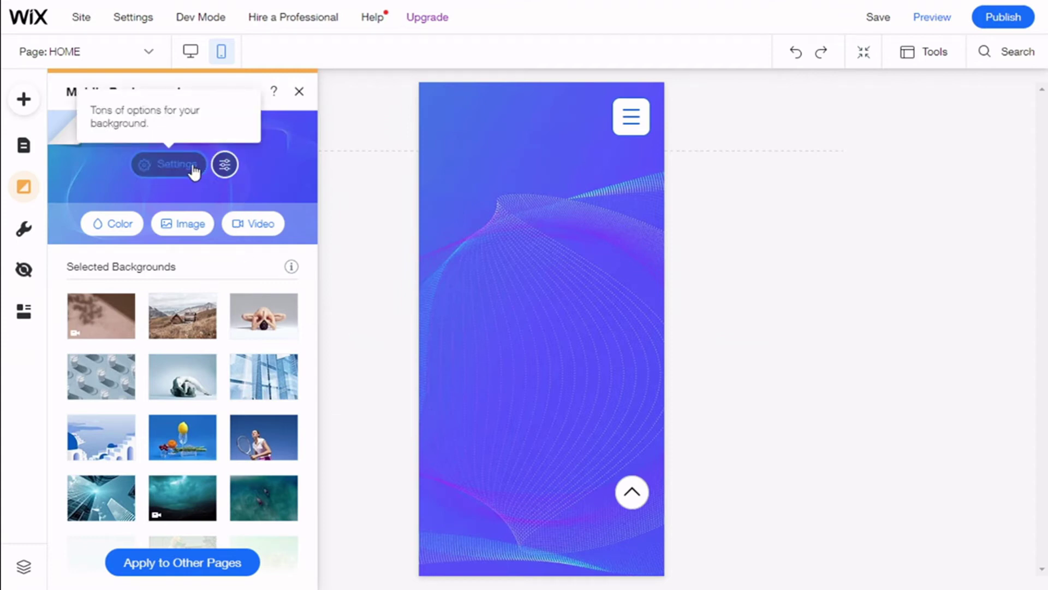
click(194, 169)
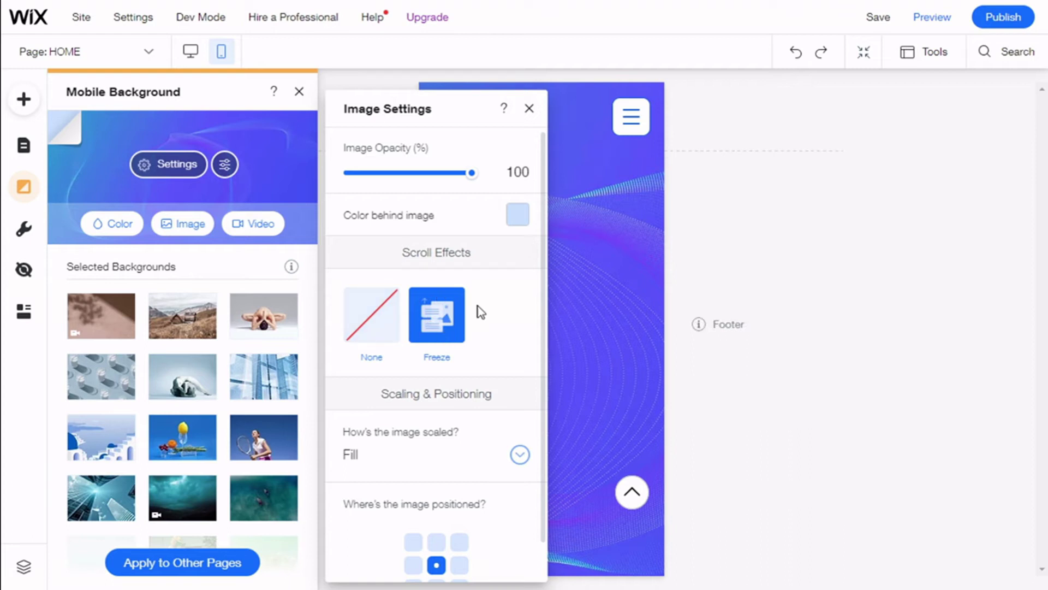
scroll(486, 306, down, 1)
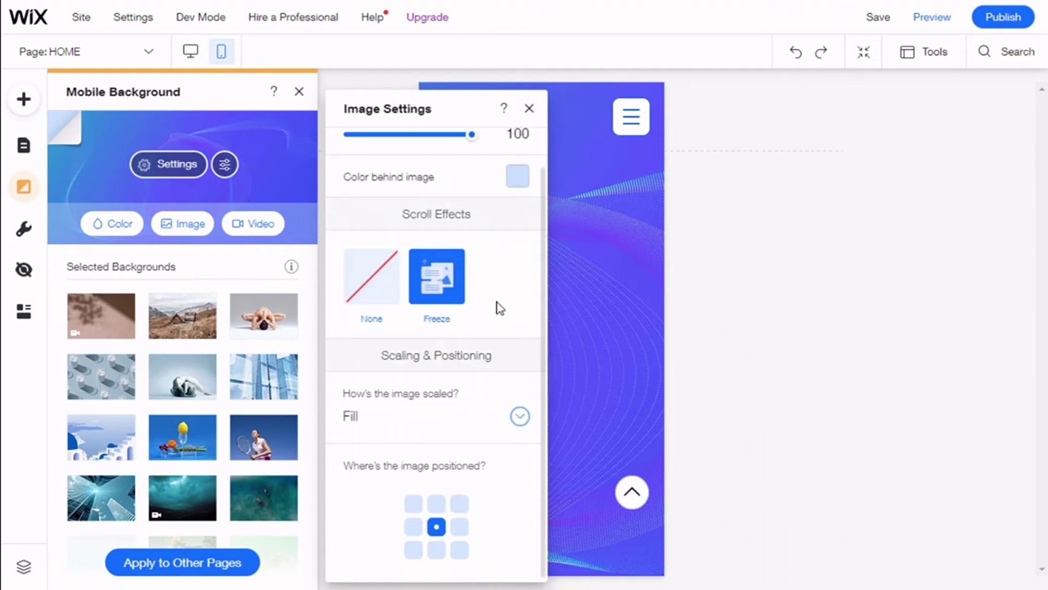
click(518, 422)
click(517, 388)
scroll(485, 473, up, 1)
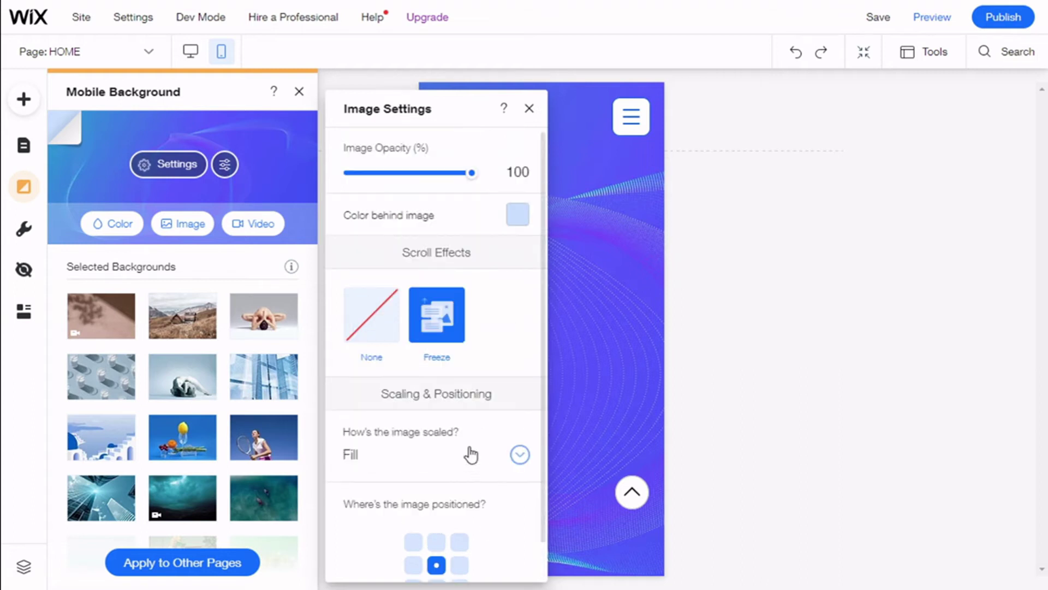
click(528, 109)
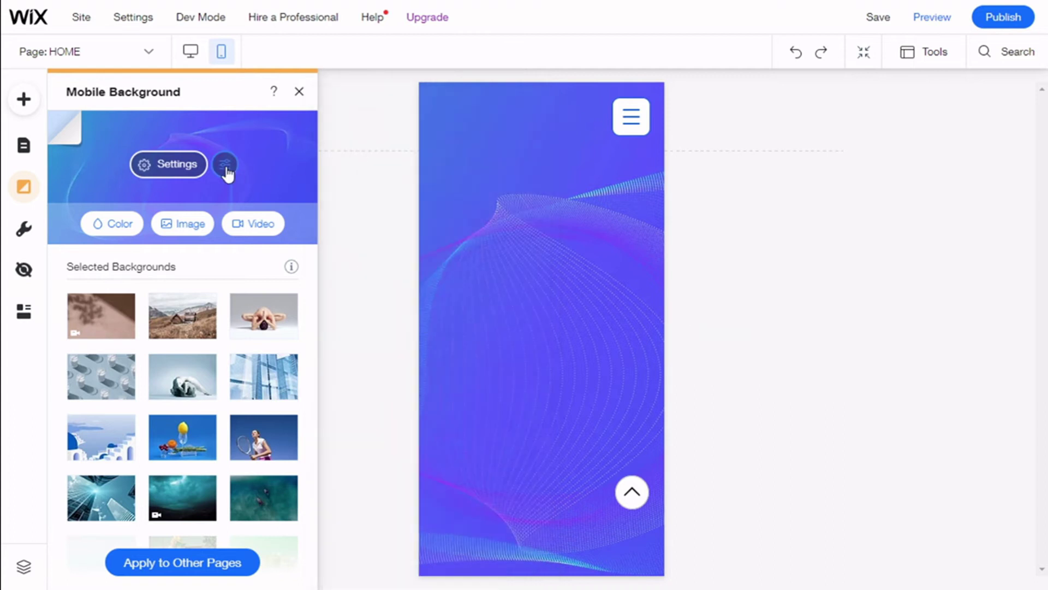
Open the wave image in Photo Studio and browse its Crop, Enhance and Adjust tools.
click(225, 166)
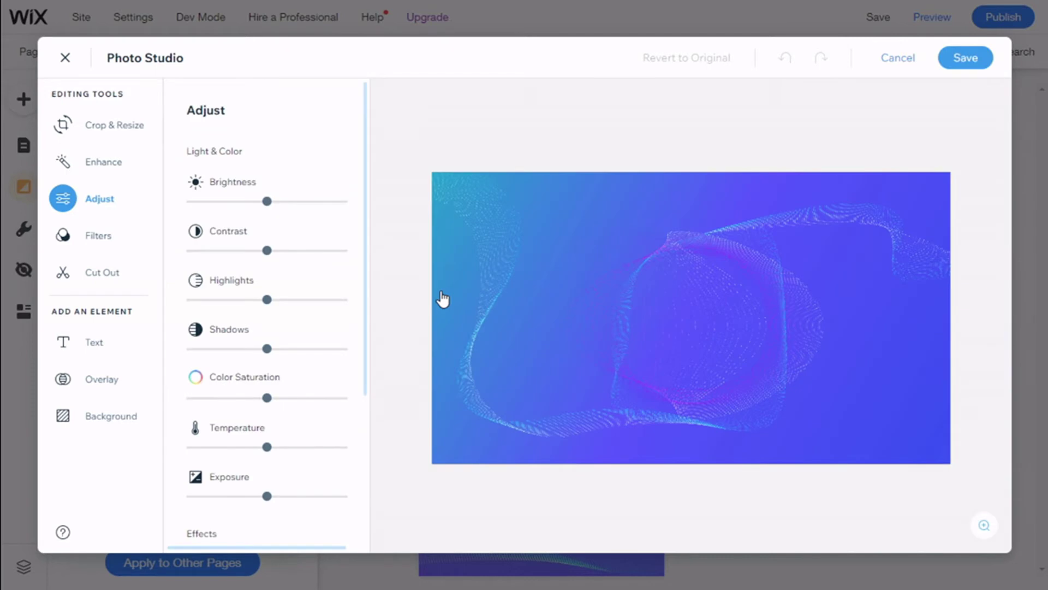
click(126, 130)
click(110, 162)
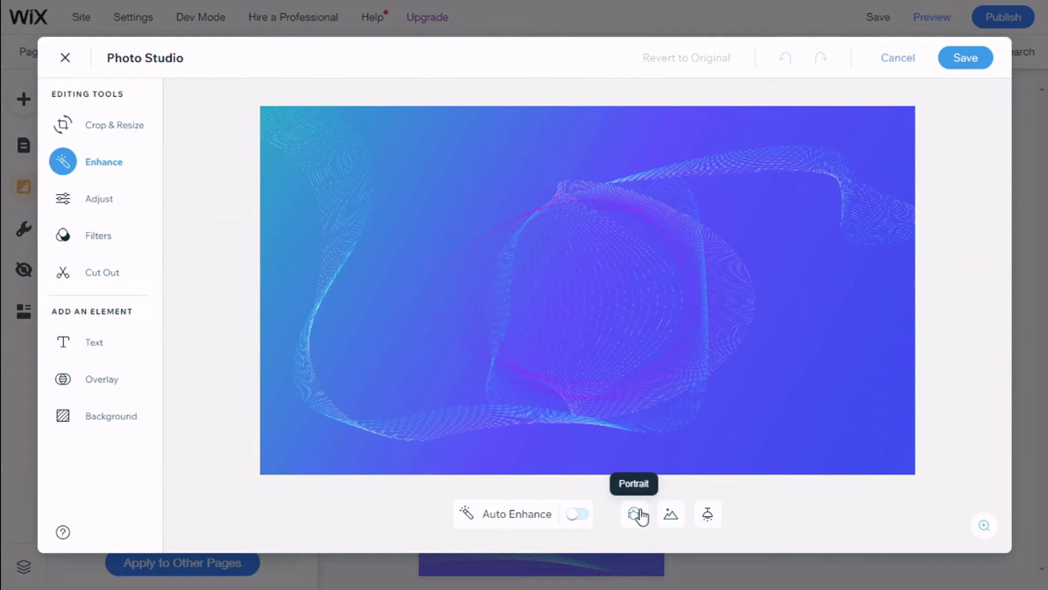
click(98, 198)
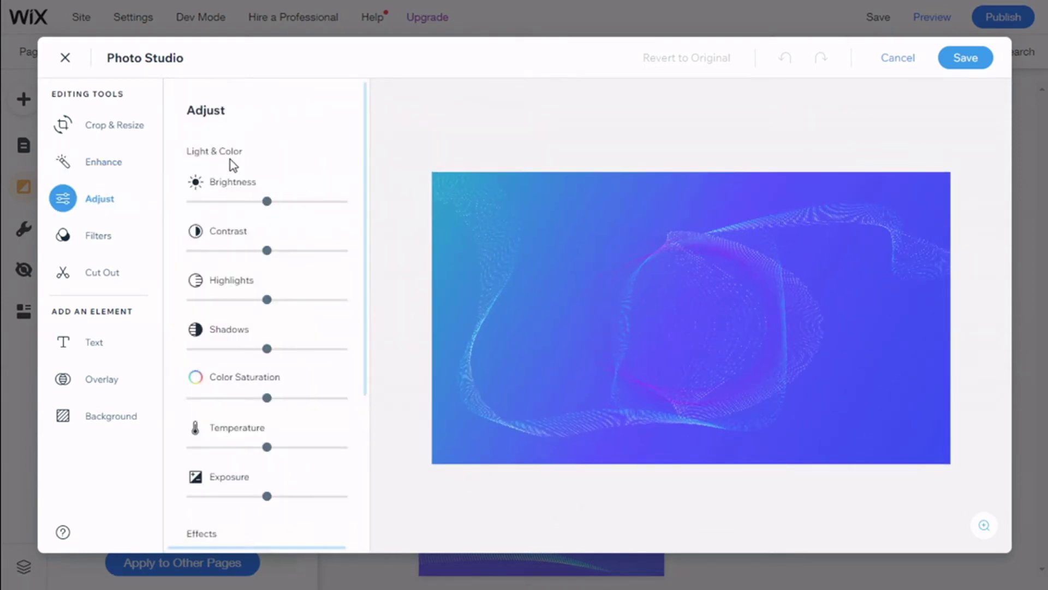
scroll(230, 159, down, 3)
scroll(210, 375, down, 1)
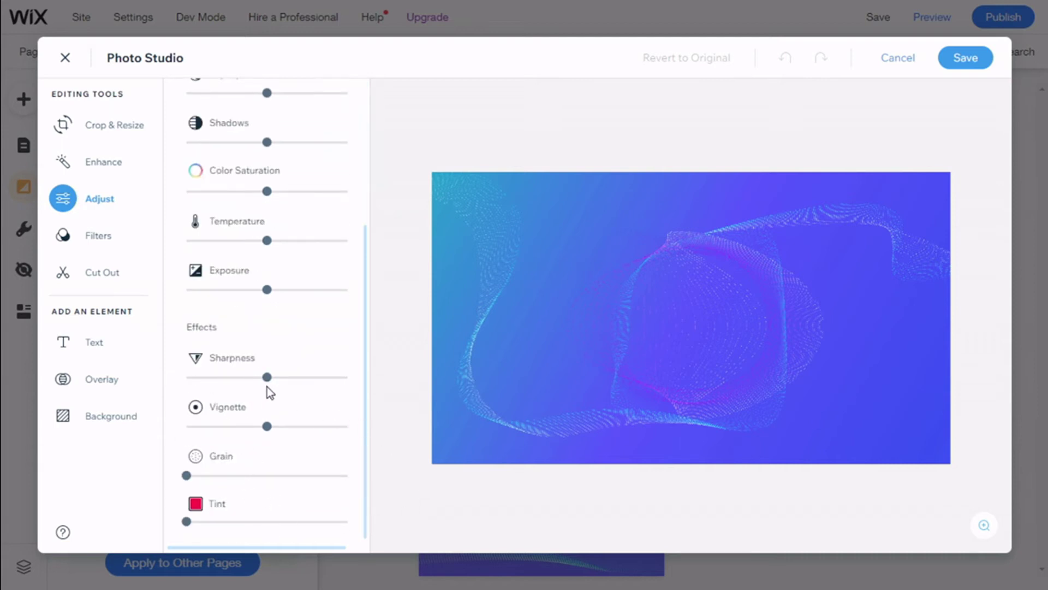
scroll(268, 389, up, 4)
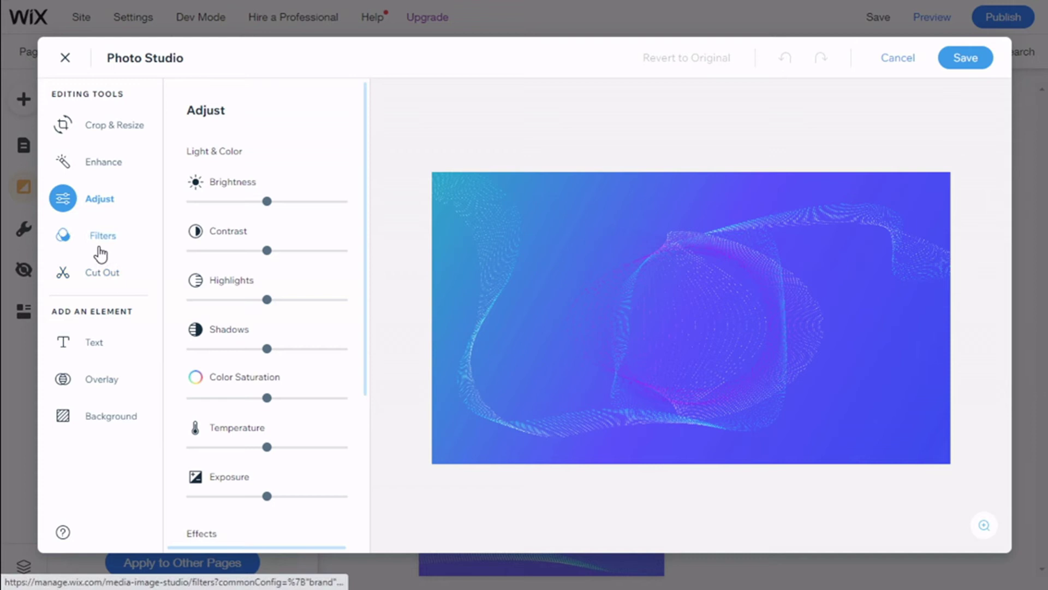
Browse the colour Filters, then bring up the Cut Out tool.
click(141, 253)
scroll(321, 271, down, 4)
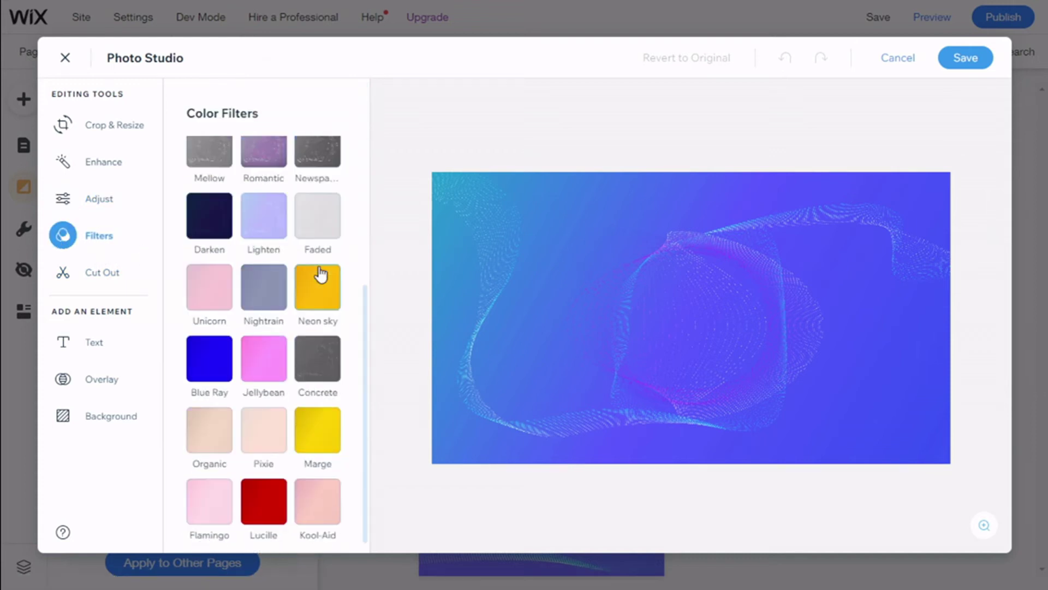
scroll(322, 273, up, 4)
scroll(273, 279, down, 4)
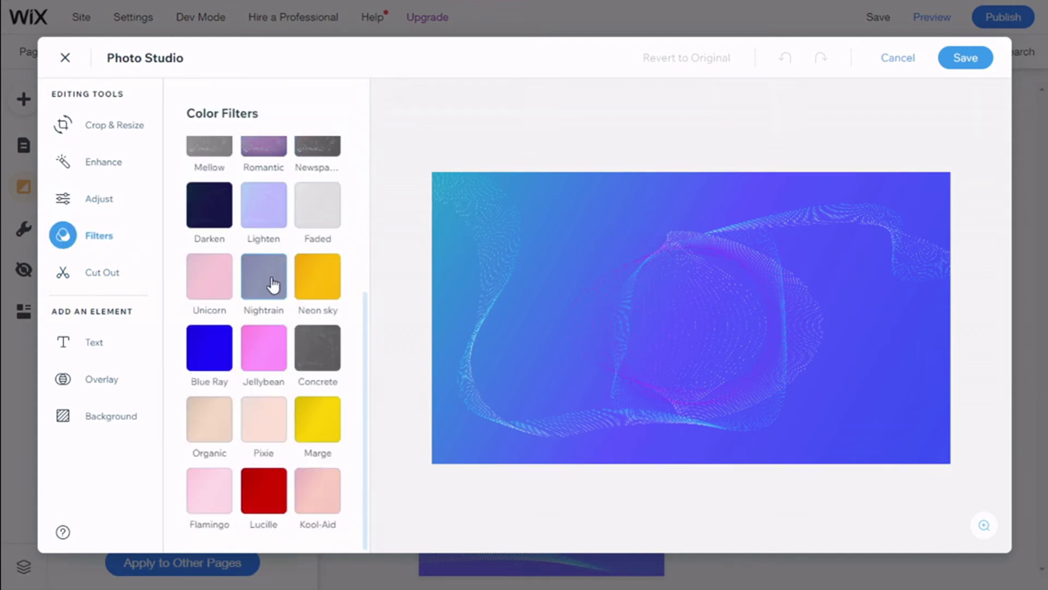
click(90, 275)
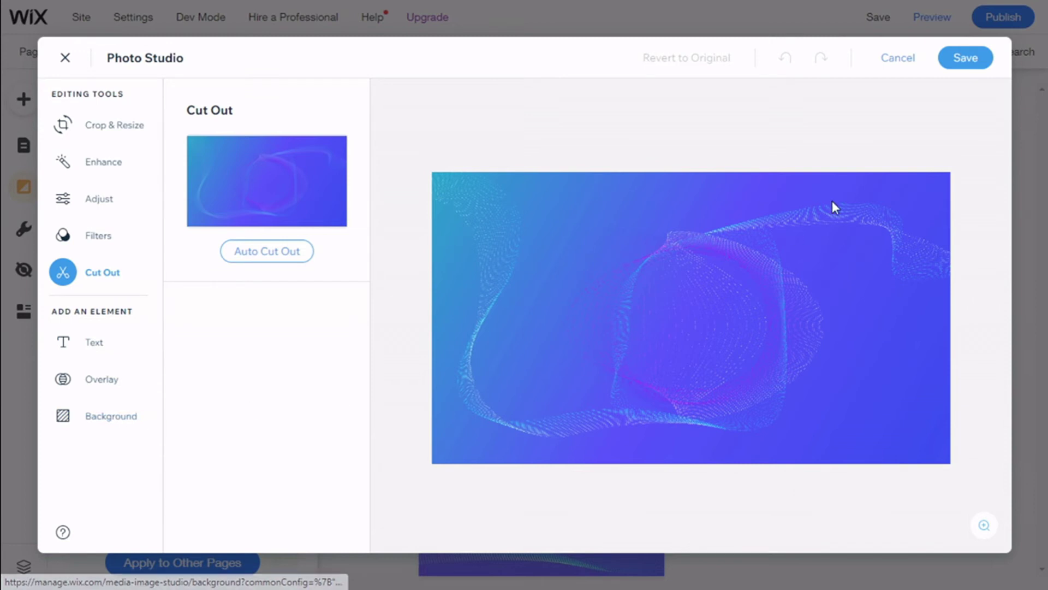
Exit Photo Studio unsaved and set the Music Equipments stock video as the background.
click(905, 64)
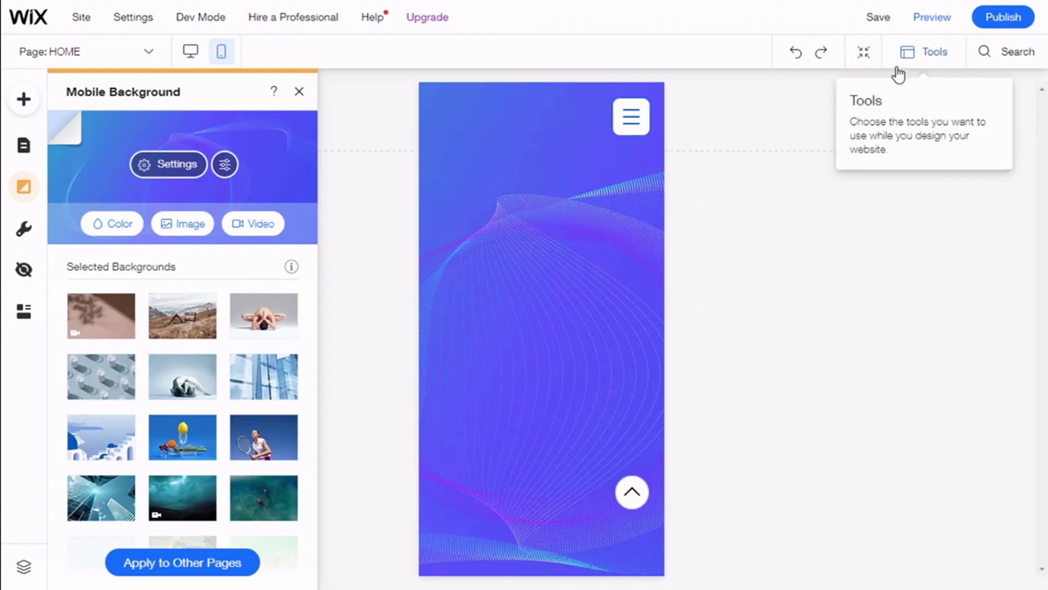
click(257, 229)
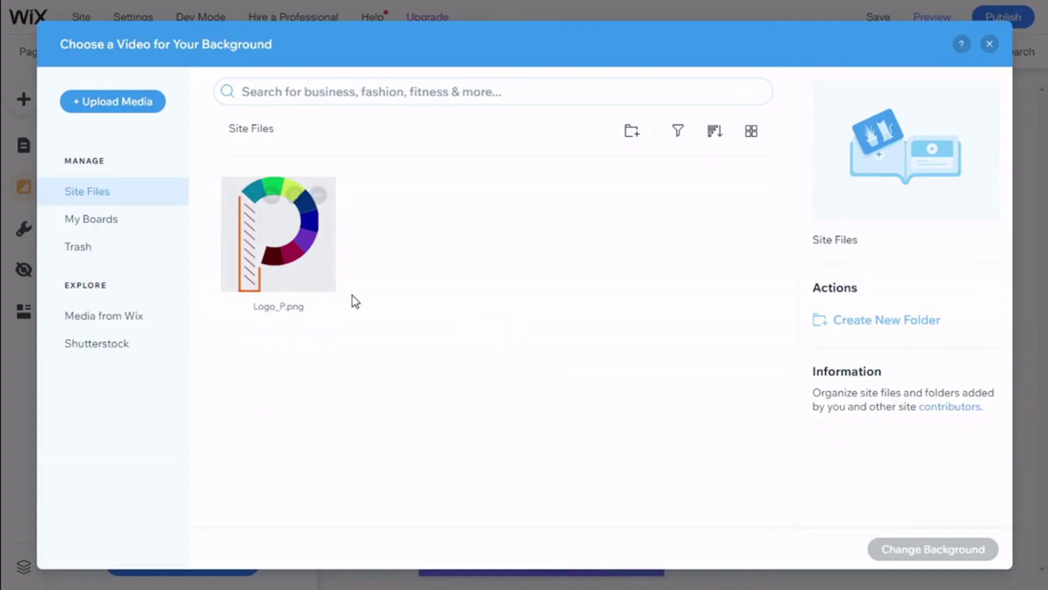
click(119, 321)
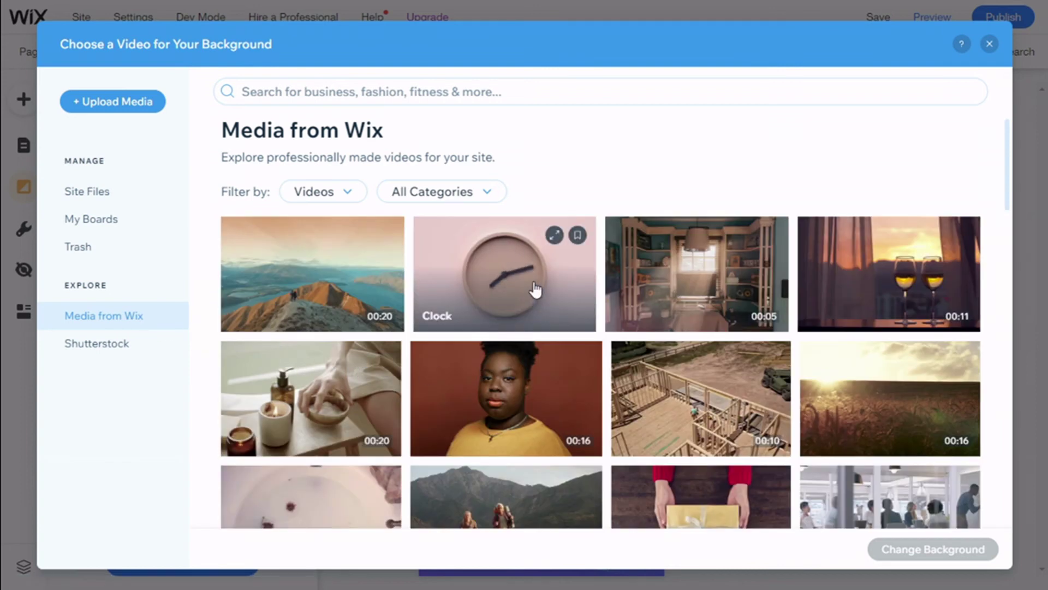
click(697, 292)
click(928, 551)
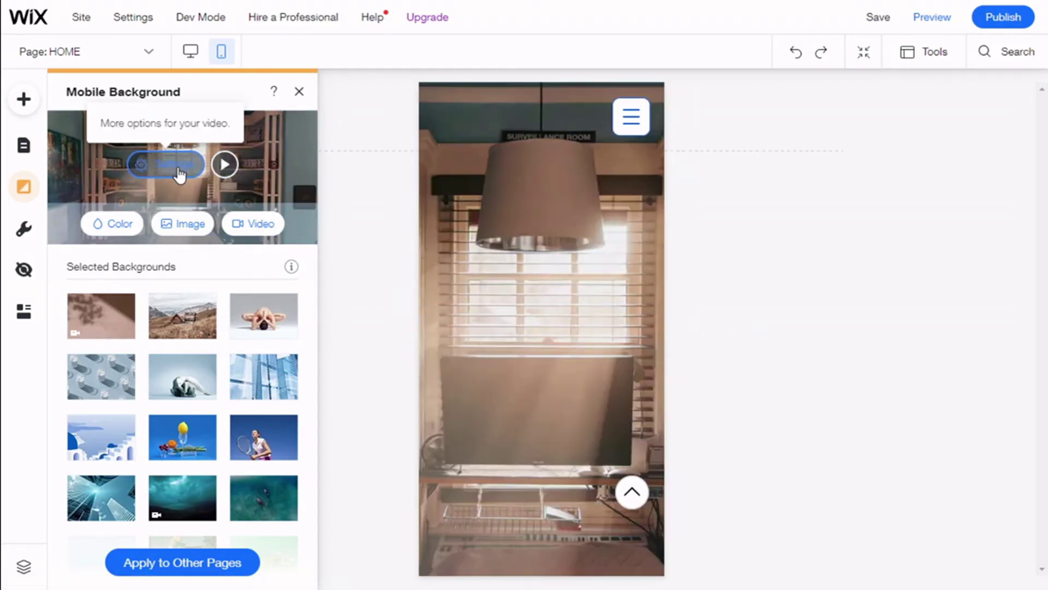
Add the second dot-pattern overlay to the background video, set to Lighter.
click(180, 173)
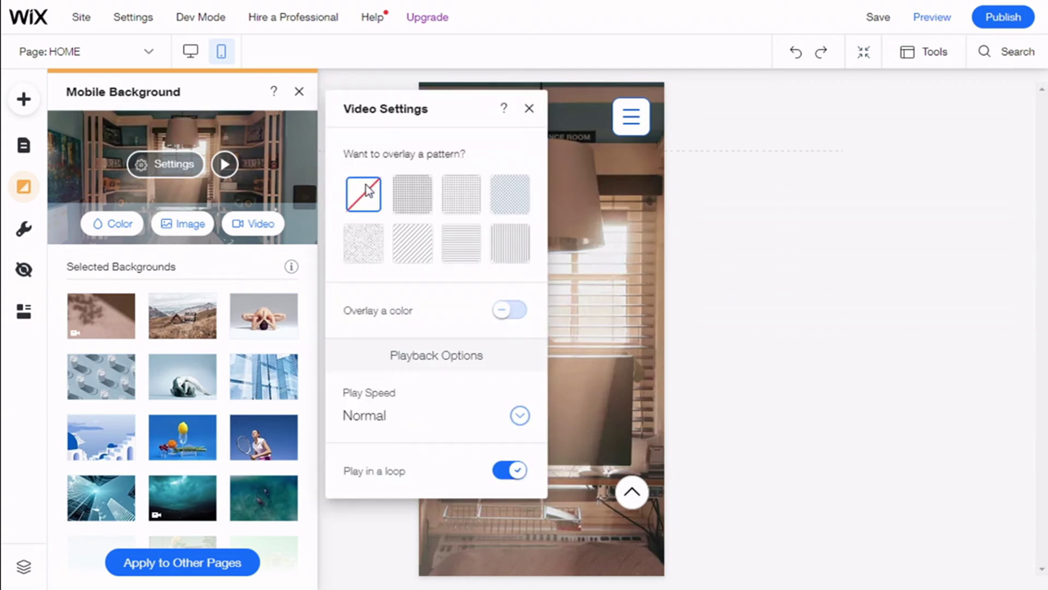
click(418, 195)
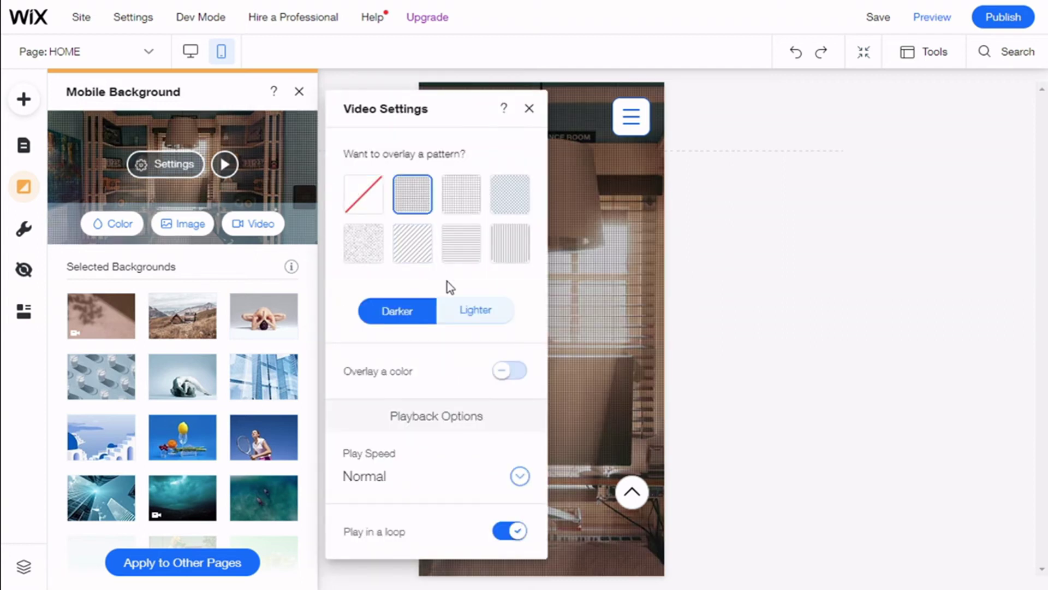
click(485, 321)
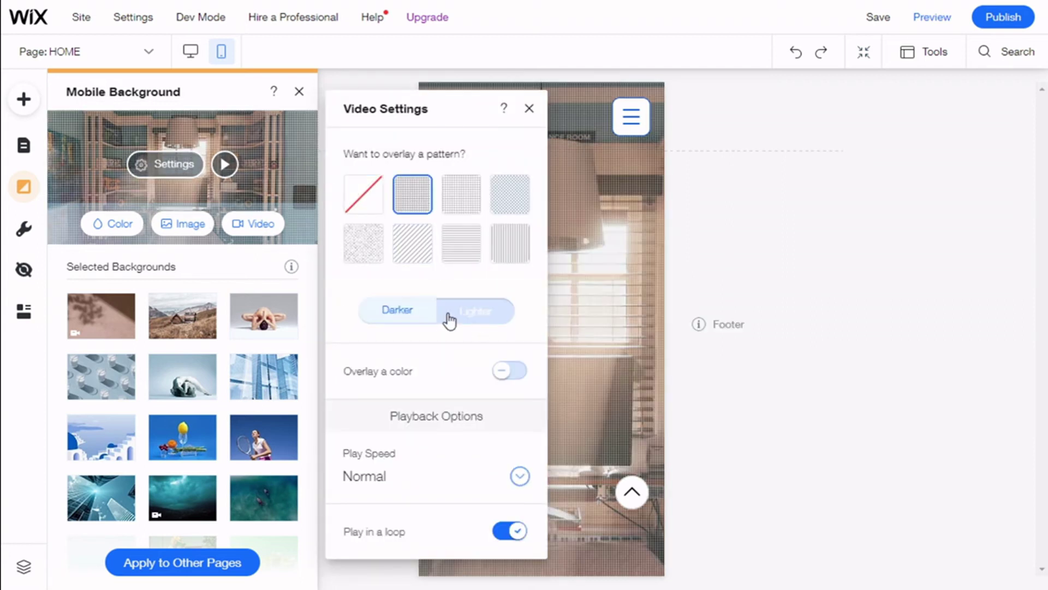
Turn on a 20% light blue colour overlay for the video.
click(523, 378)
click(515, 444)
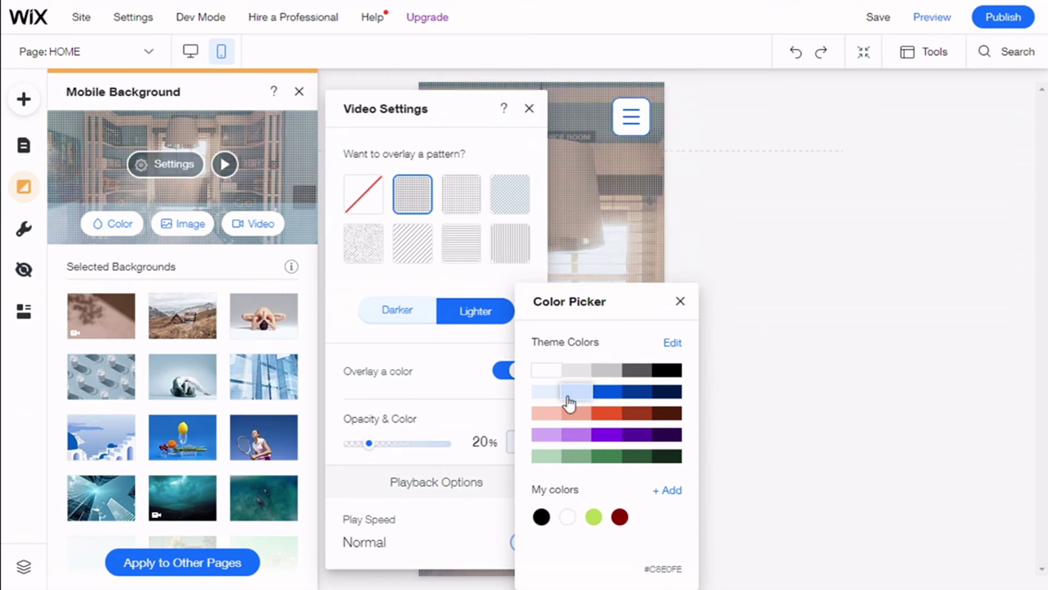
click(574, 391)
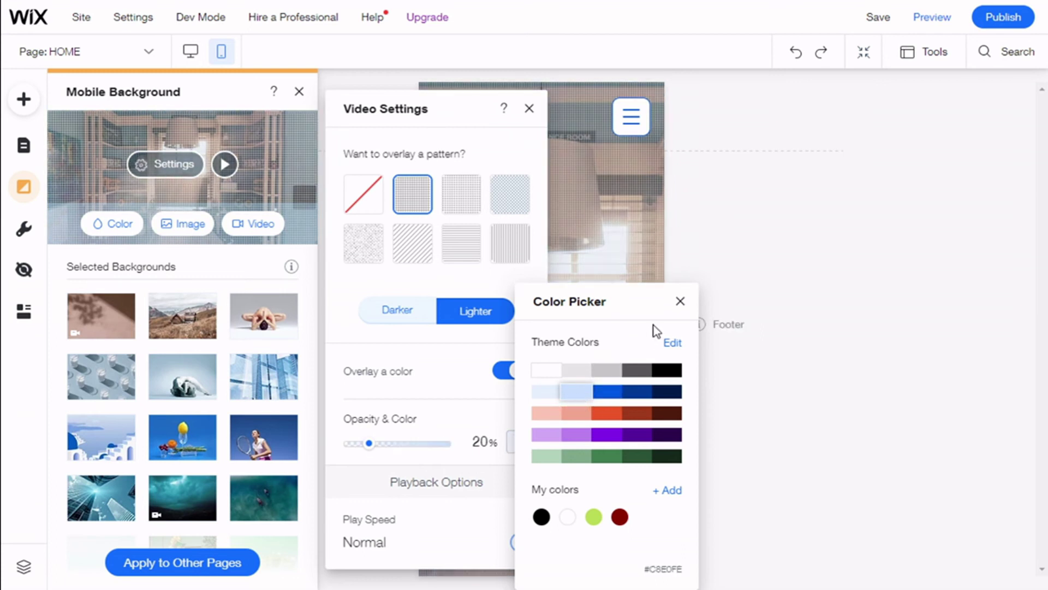
click(681, 301)
scroll(466, 338, down, 1)
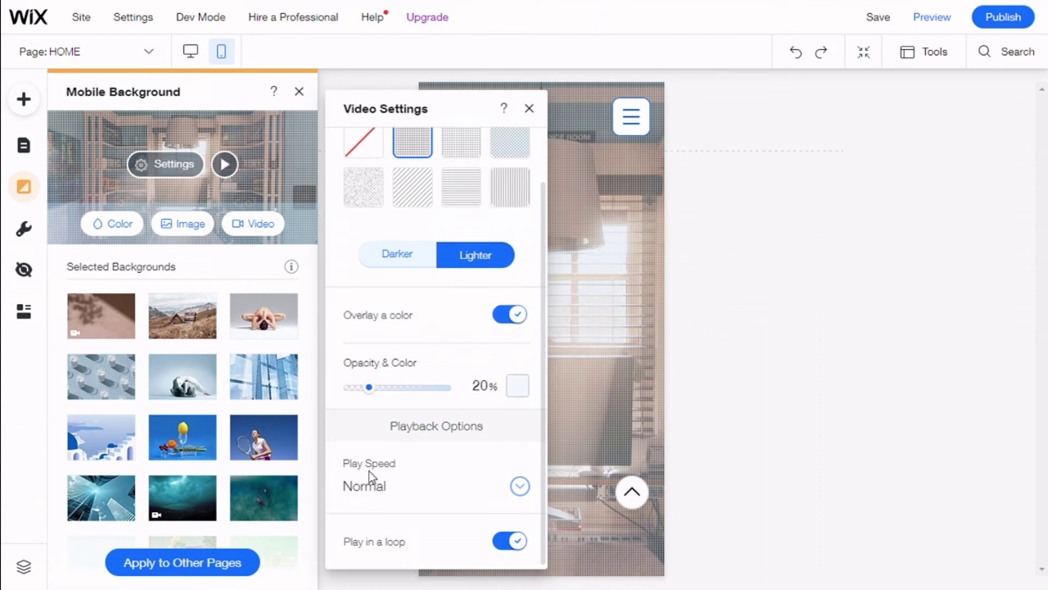
Keep playback speed at Normal, review the video settings, then open Apply to Other Pages.
click(519, 488)
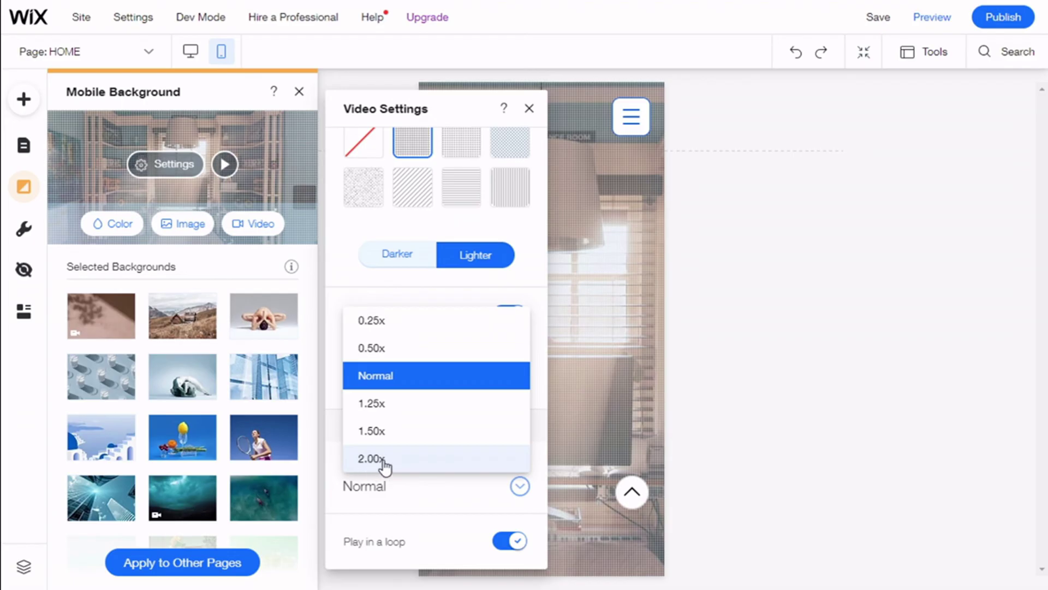
click(425, 492)
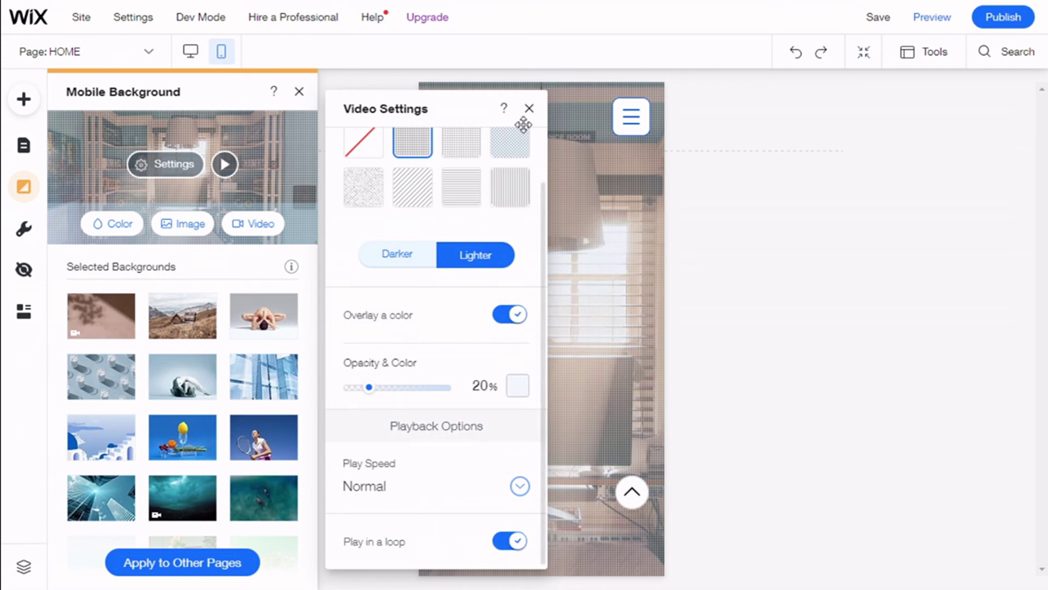
click(529, 109)
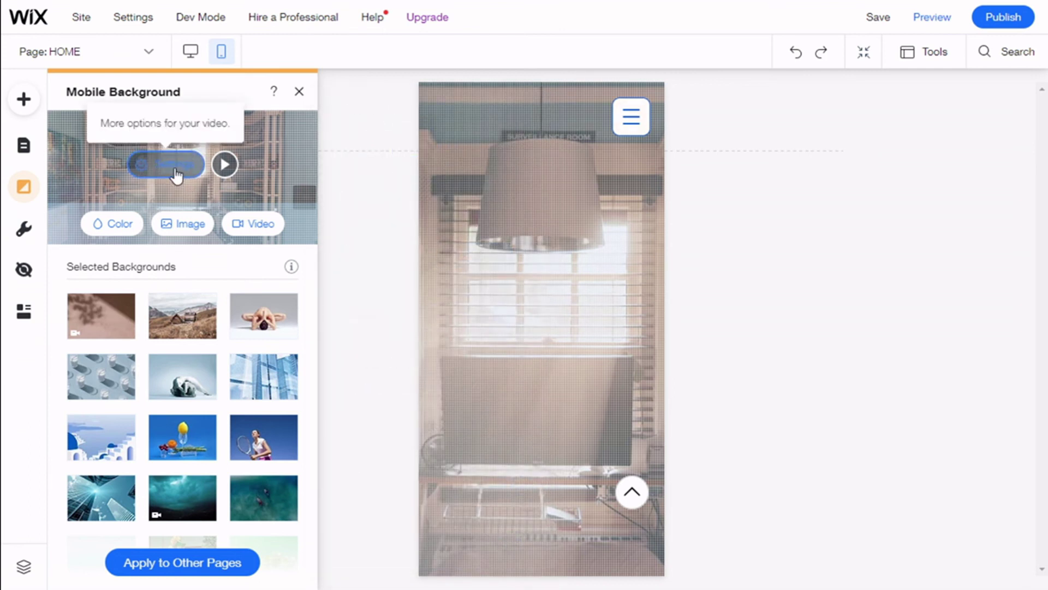
click(176, 175)
scroll(422, 270, down, 1)
scroll(423, 269, up, 1)
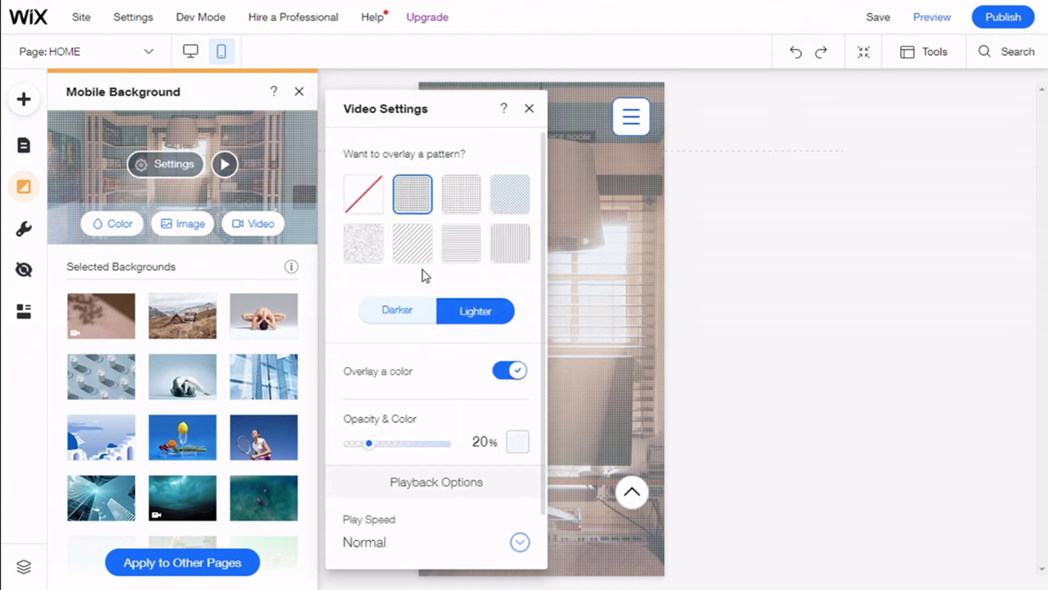
click(528, 109)
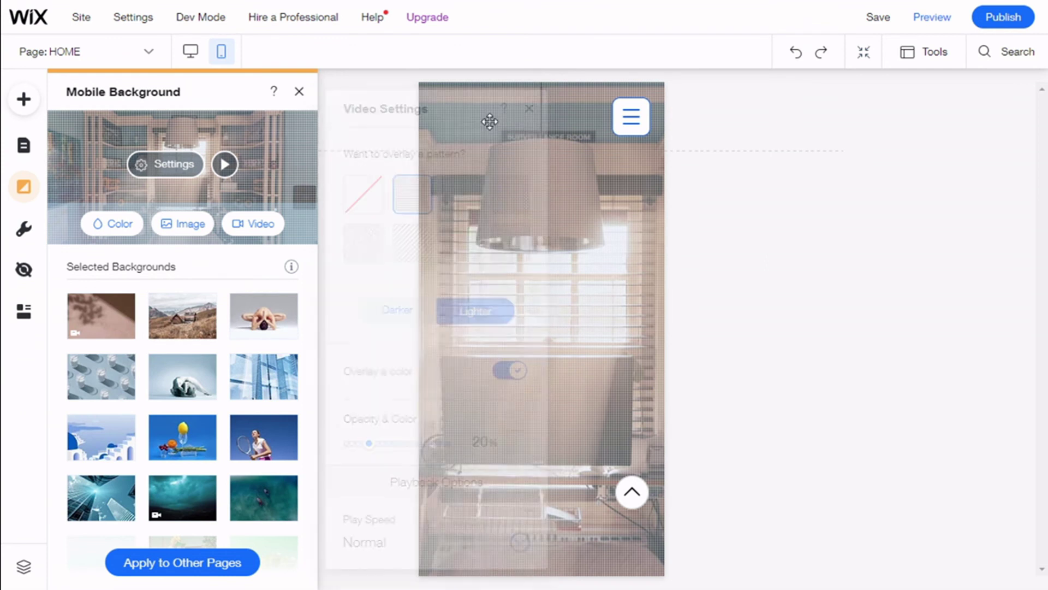
click(165, 566)
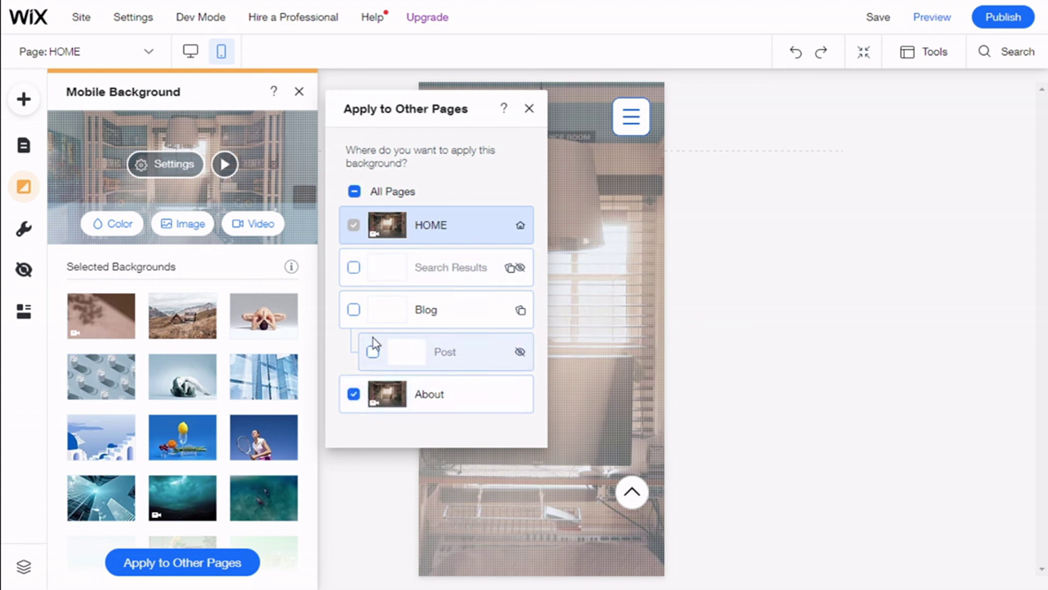
Leave Blog and About unticked so only HOME keeps the video background.
click(354, 309)
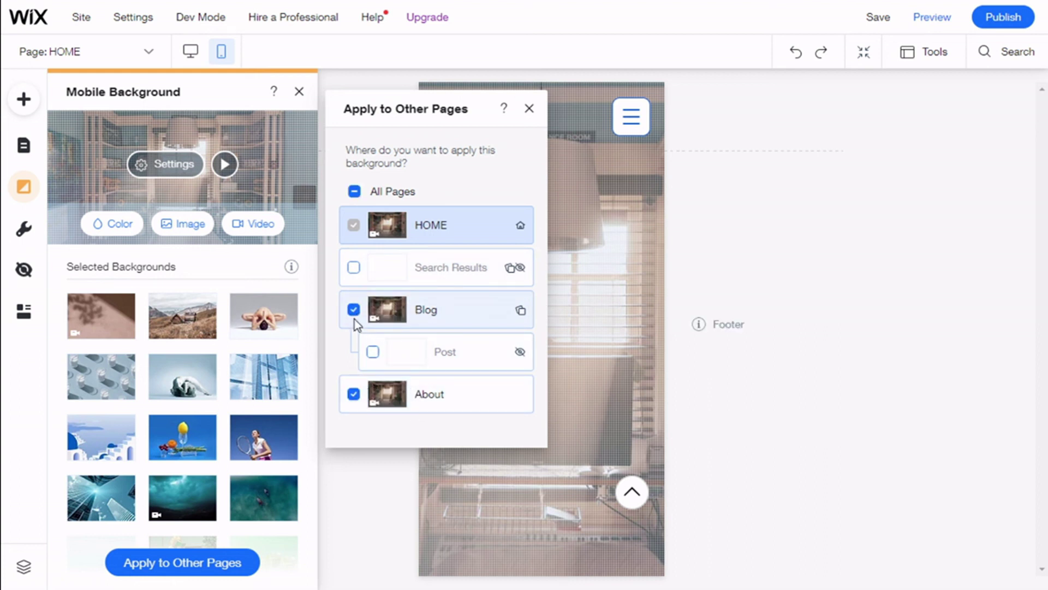
click(353, 310)
click(354, 393)
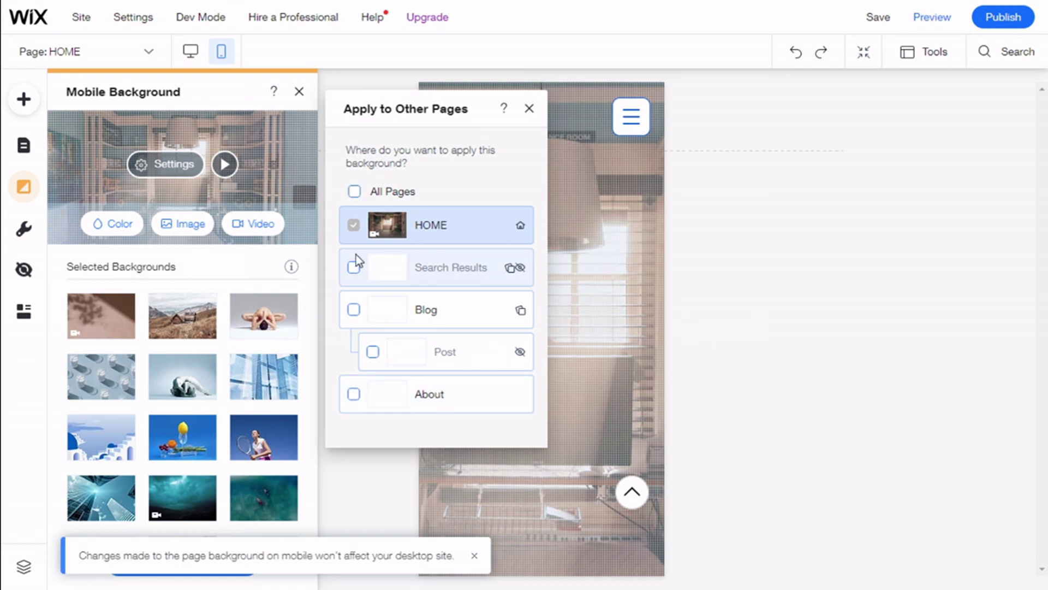
click(529, 109)
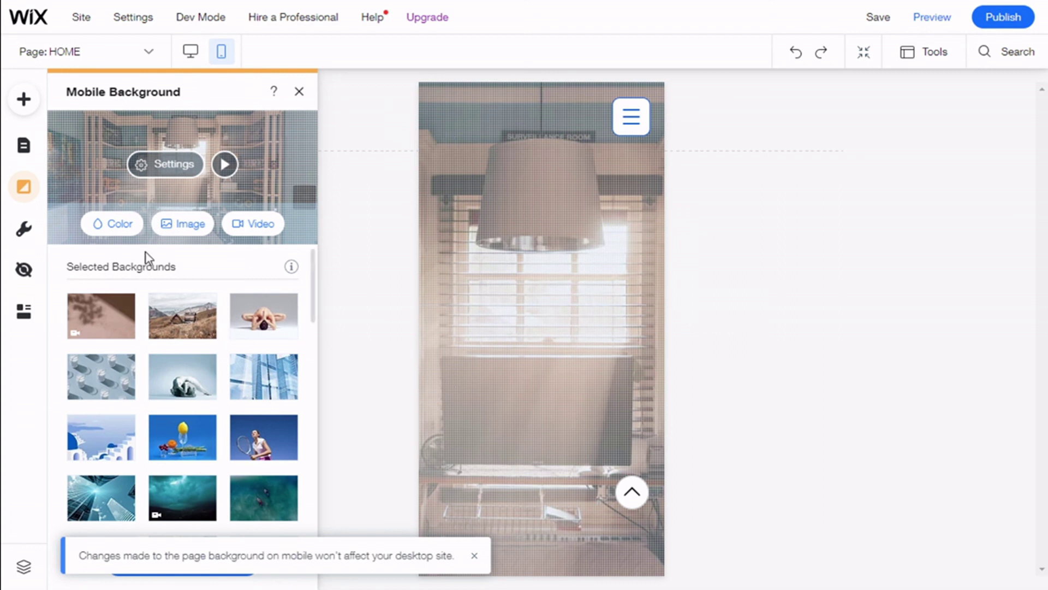
Close the Mobile Background panel to show the finished overlaid video background.
click(338, 121)
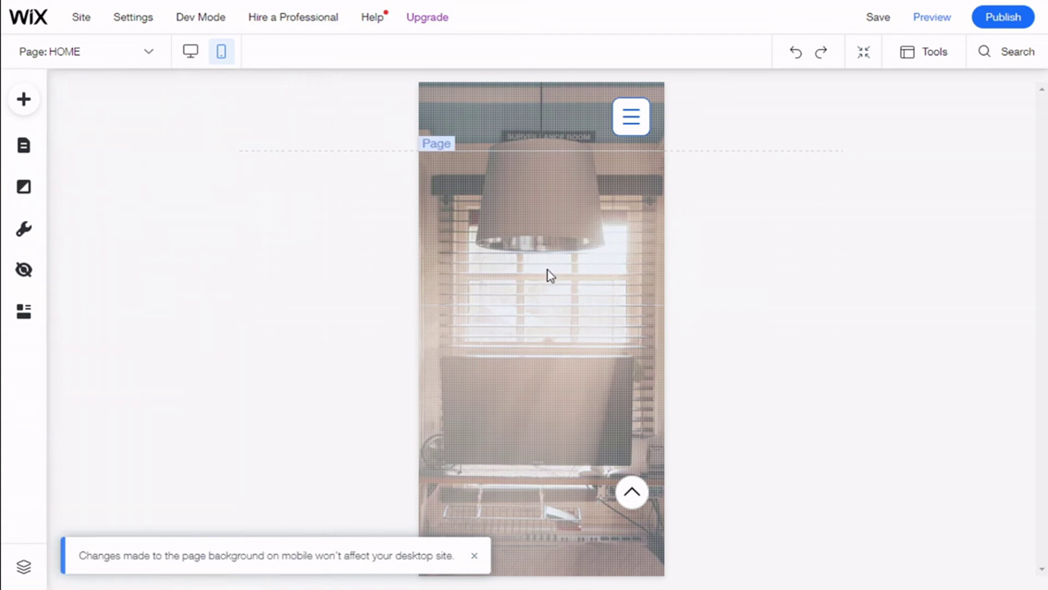